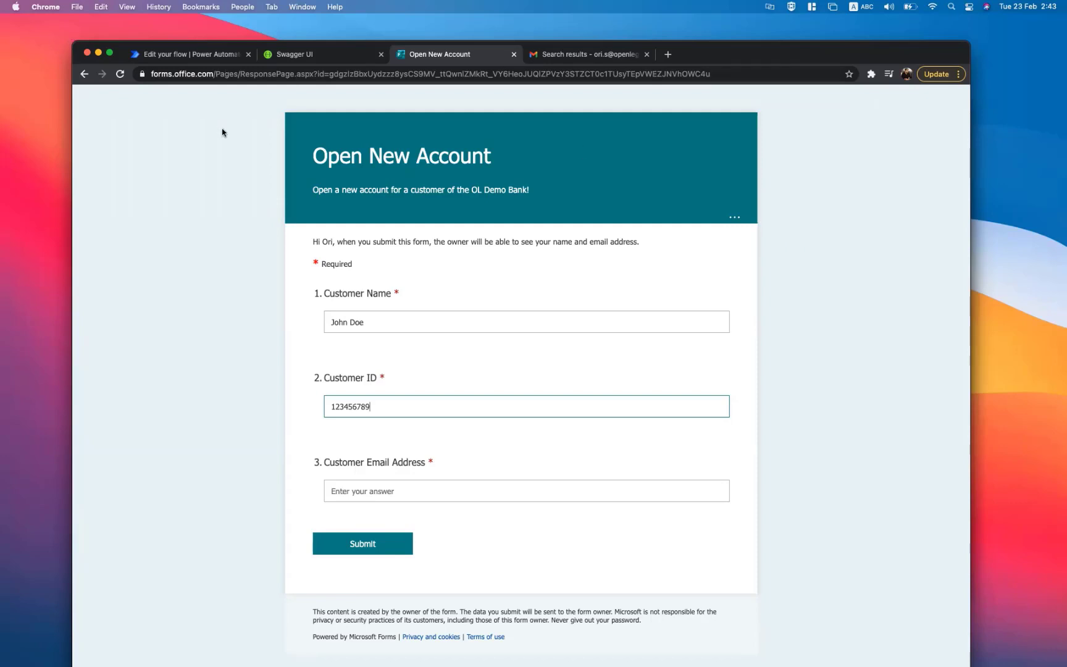
- After reviewing the flow, enter the customer's e-mail address and submit the Open New Account form
click(201, 55)
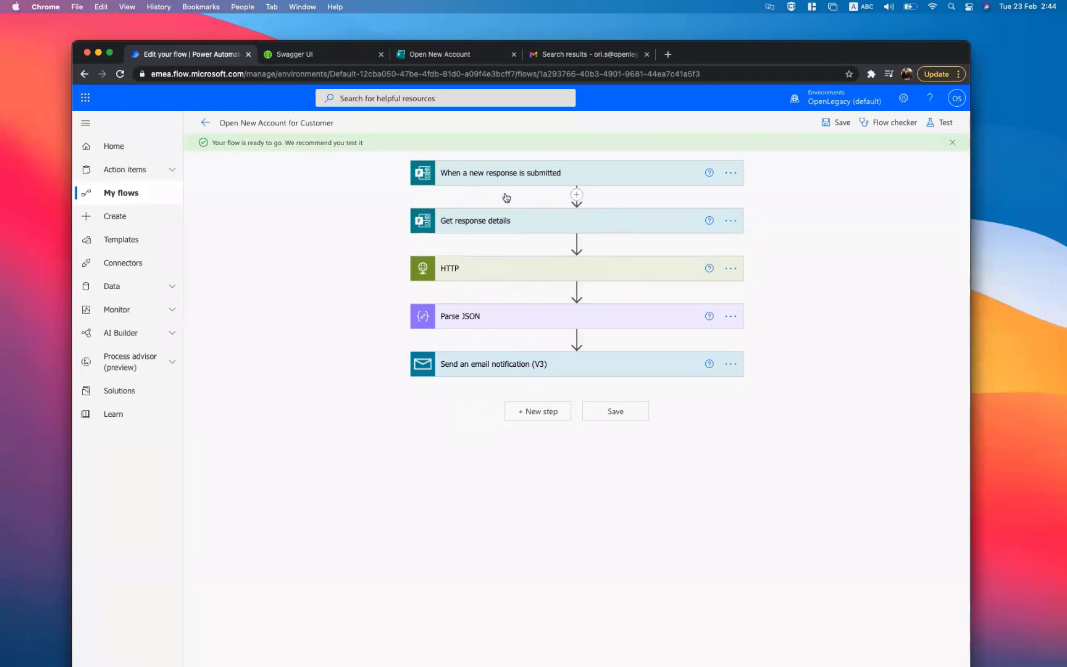
click(432, 54)
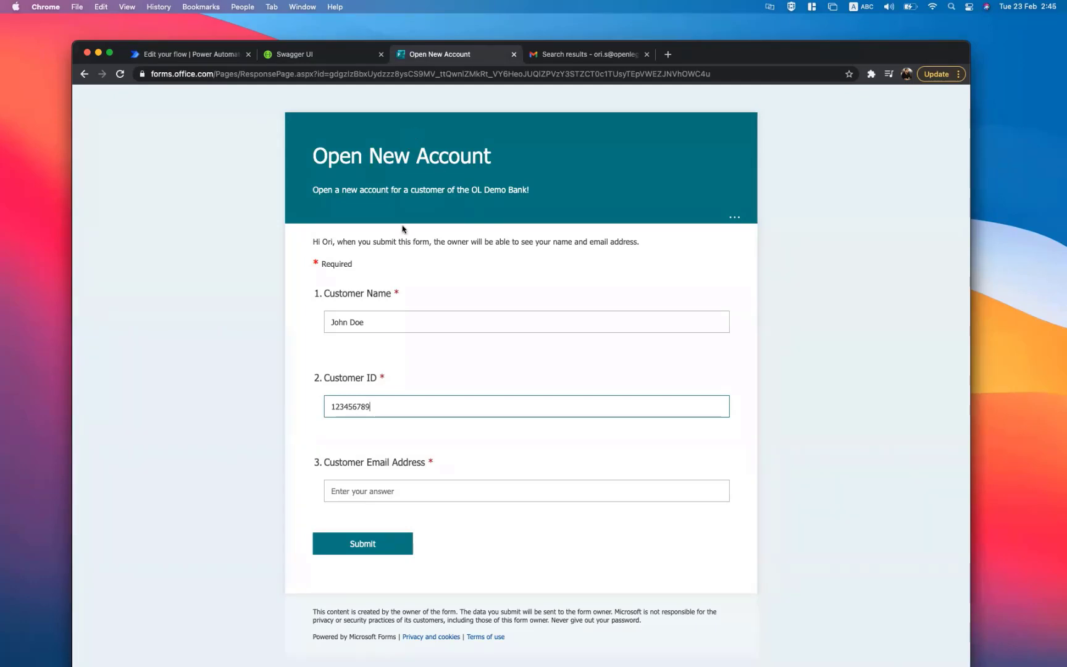
click(372, 322)
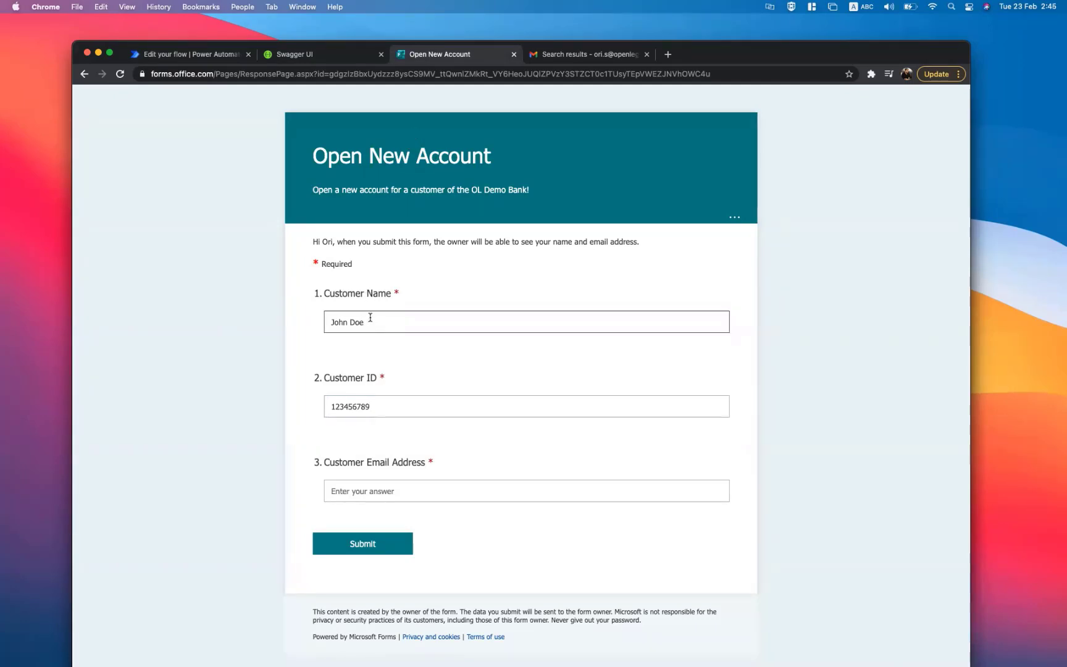
click(407, 413)
click(395, 489)
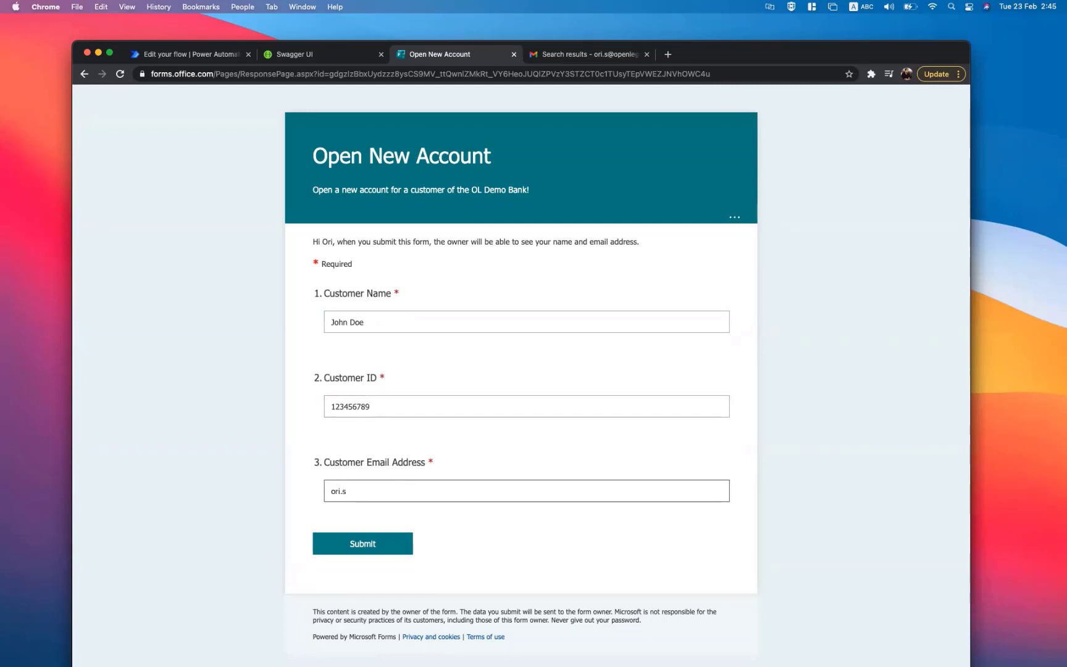
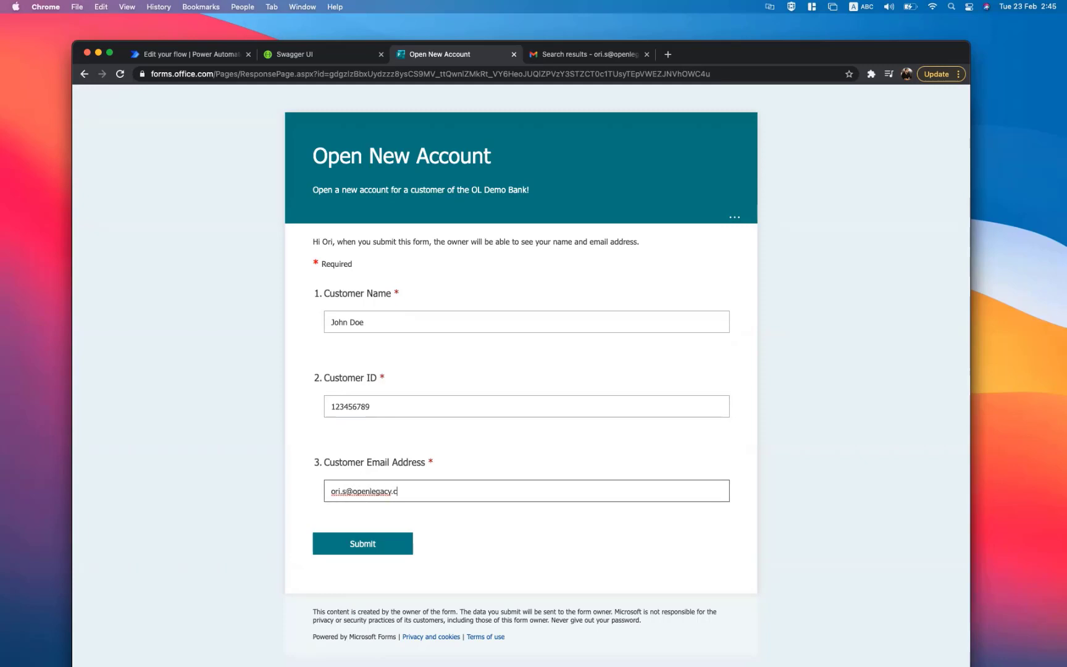
click(385, 551)
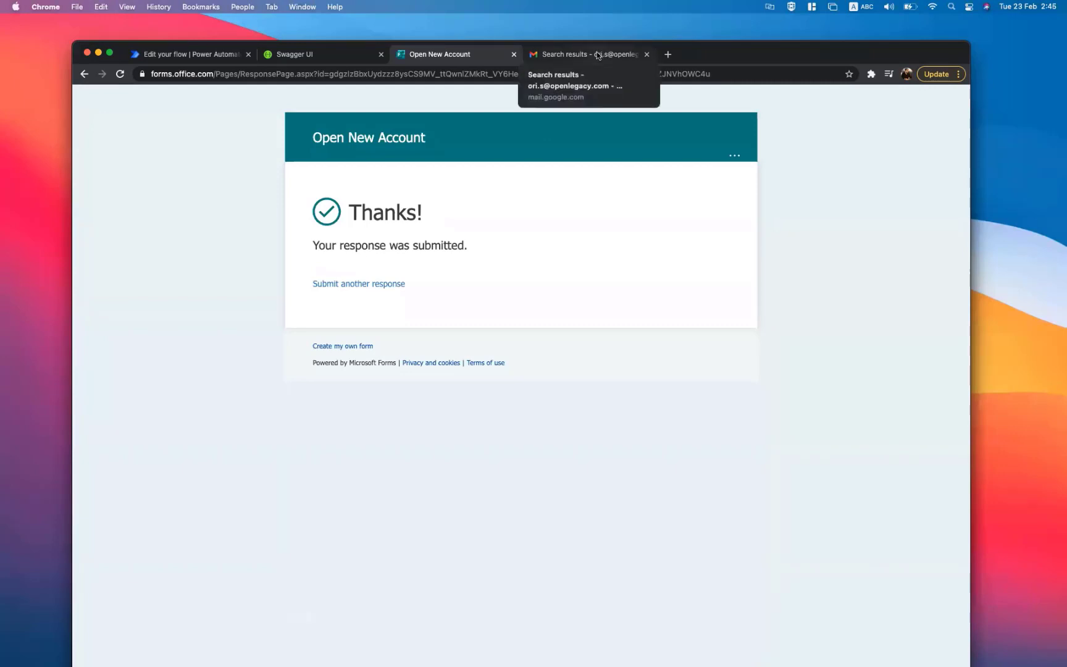
- Refresh the Gmail results, open 'Welcome to OL Demo Bank!' and highlight the account's IBAN
click(597, 54)
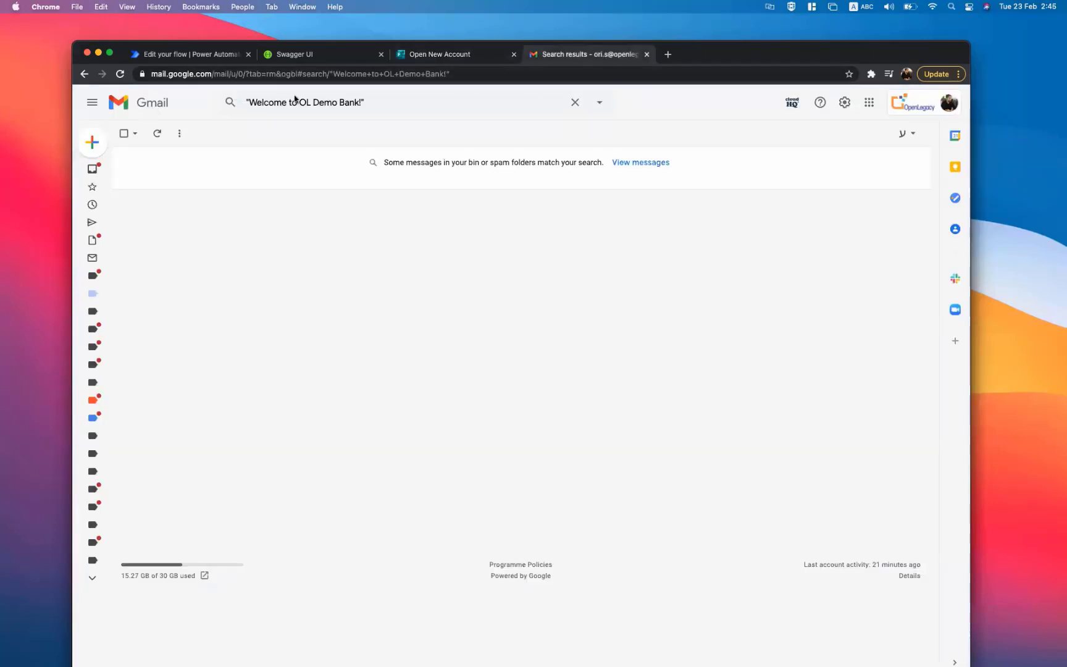
click(158, 133)
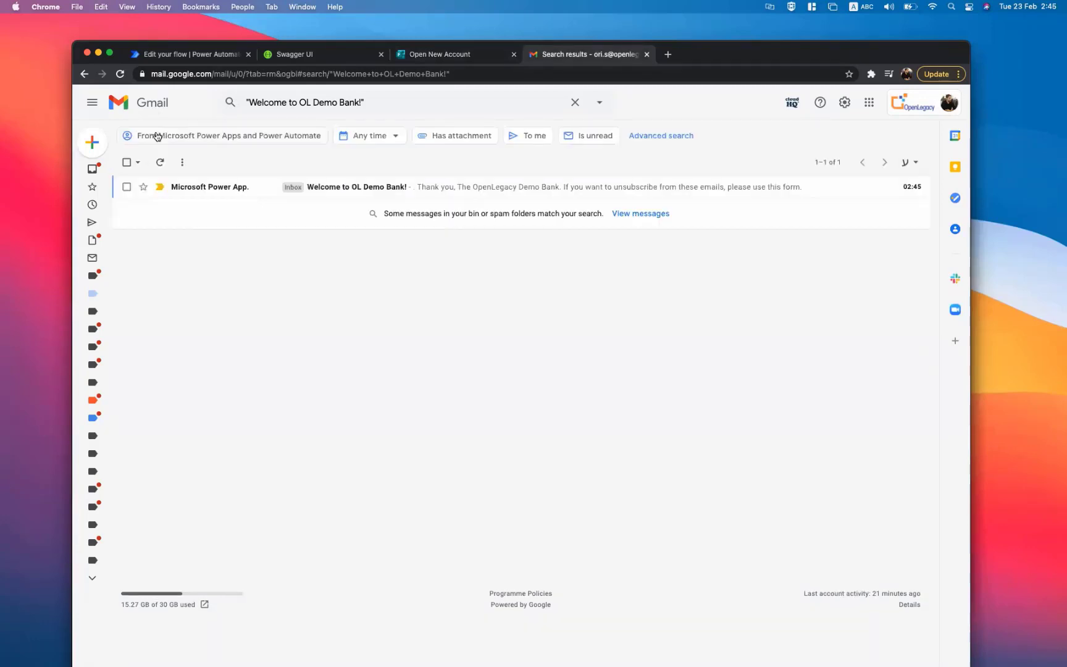
click(360, 191)
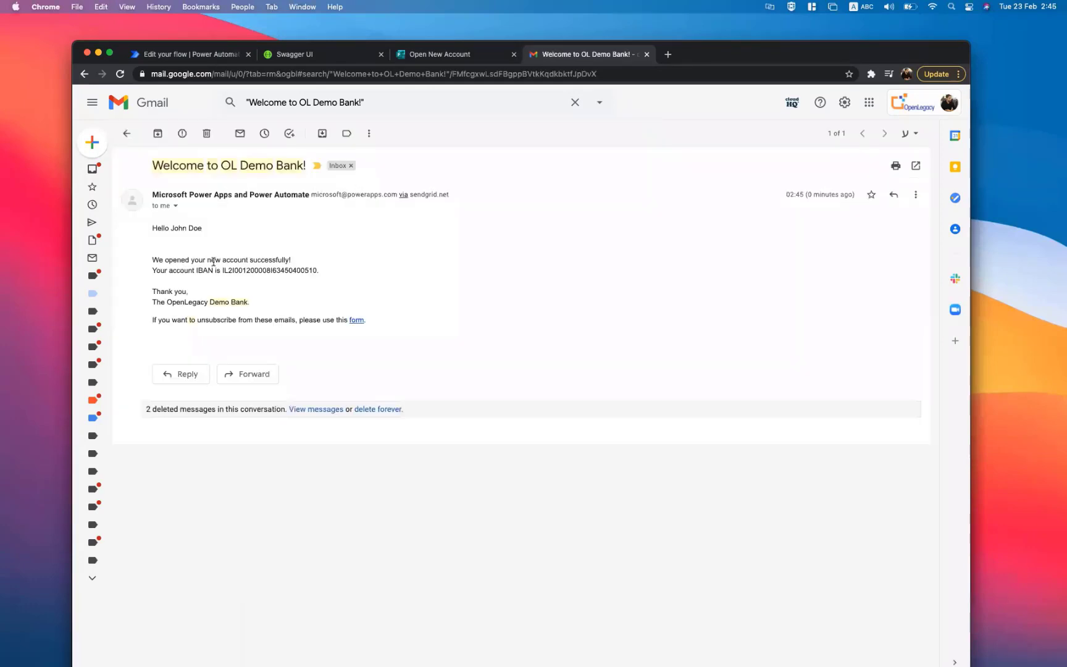
double_click(270, 270)
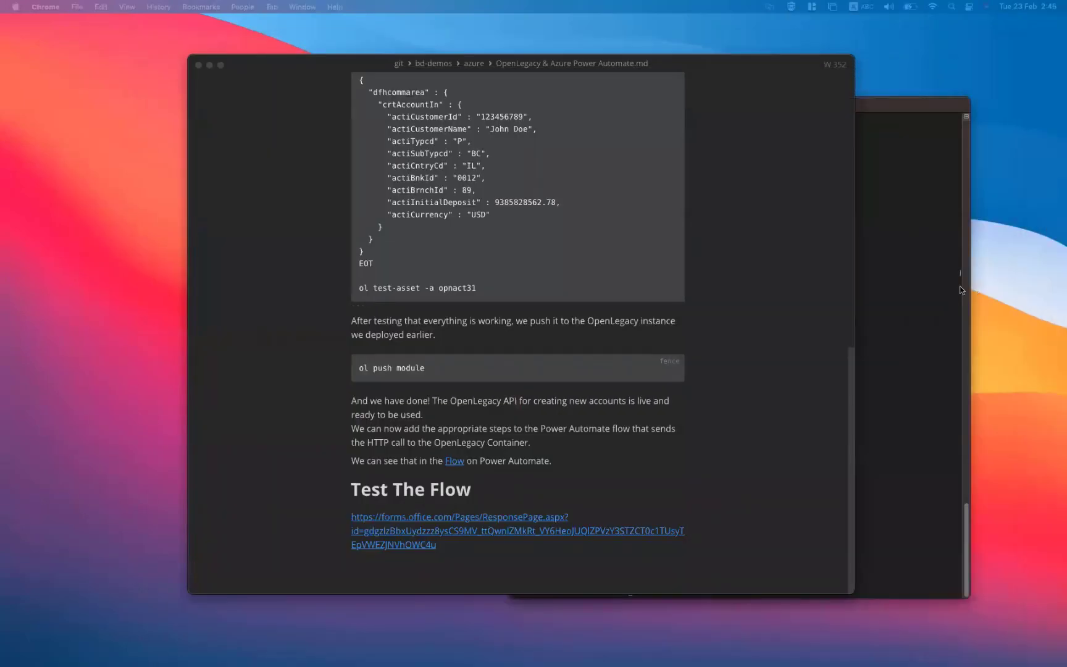
- Scroll the 'OpenLegacy & Azure Power Automate.md' notes up and back down to review the write-up
scroll(754, 273, up, 15)
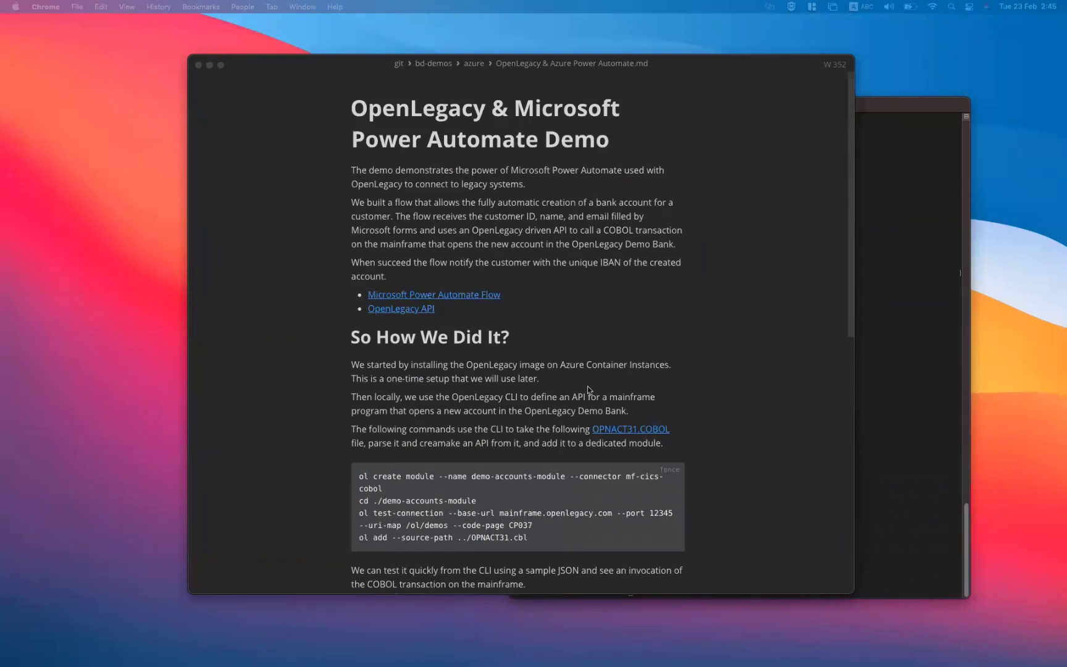
scroll(580, 395, down, 1)
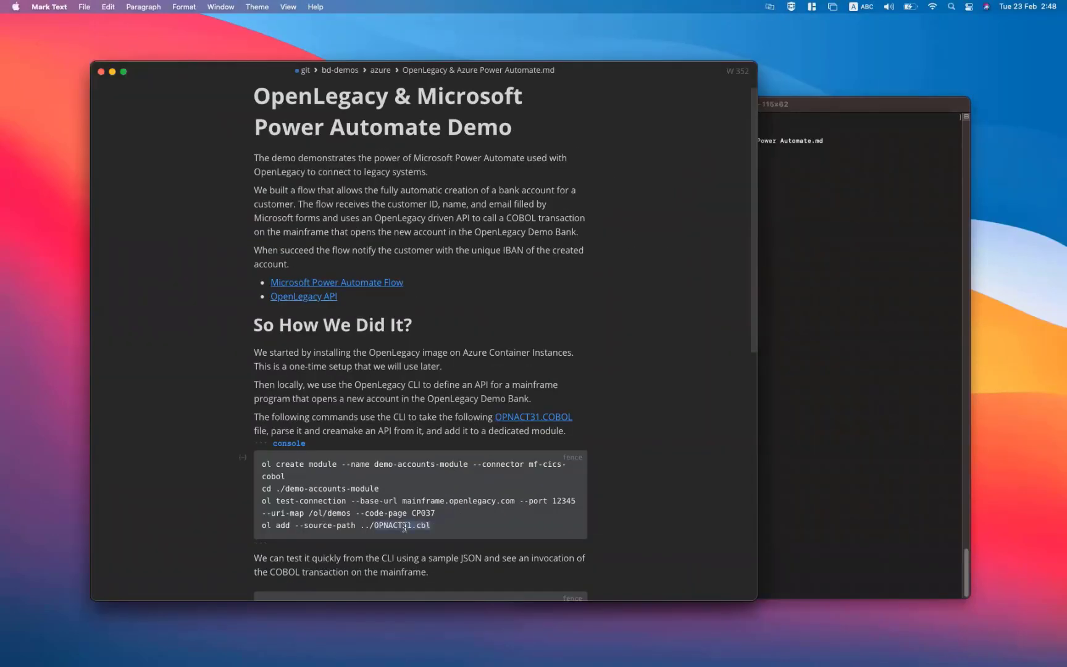
- Create demo-accounts-module, test its mainframe connection, add OPNACT31.cbl, then copy the sample JSON block
drag(431, 526, 259, 465)
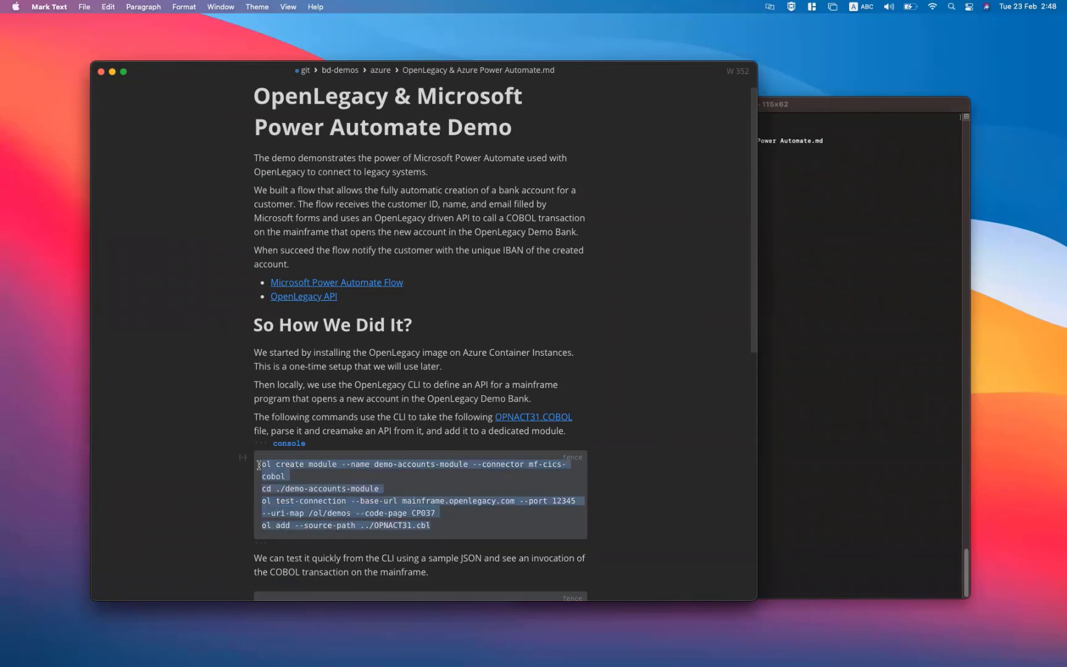
click(884, 336)
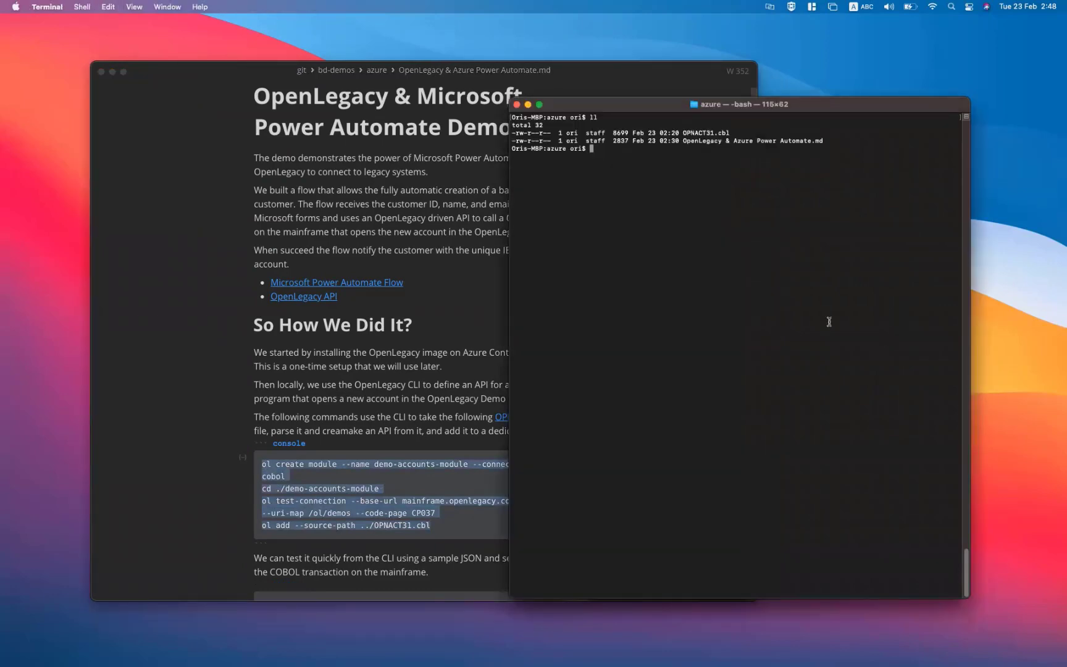
text(ol create module --name demo-accounts-module --connector mf-cics-cobol)
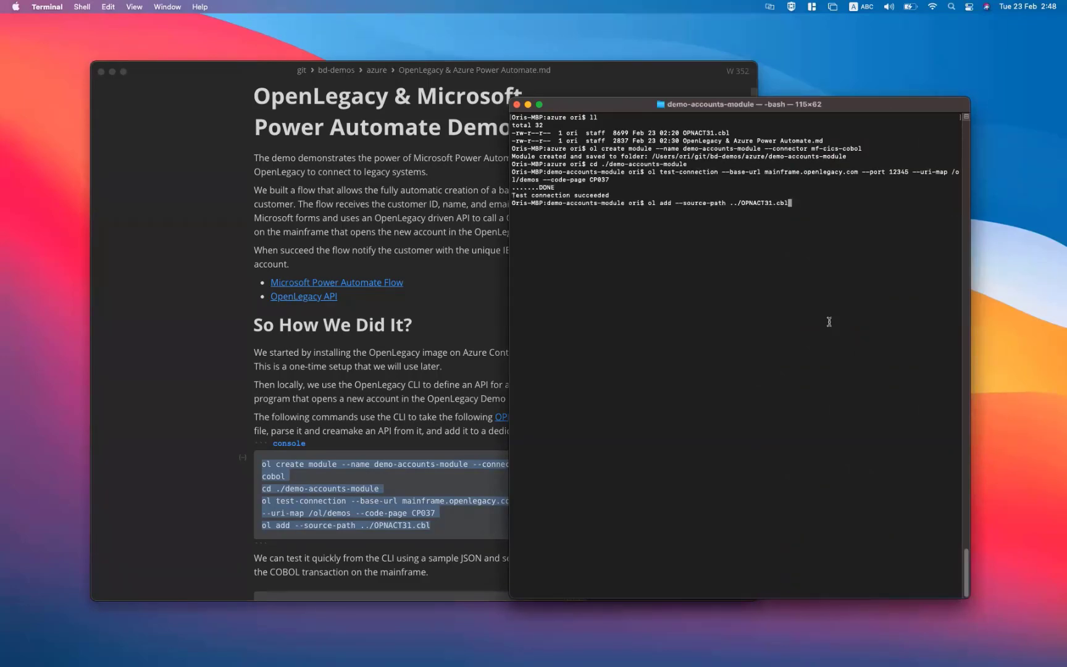
key(Return)
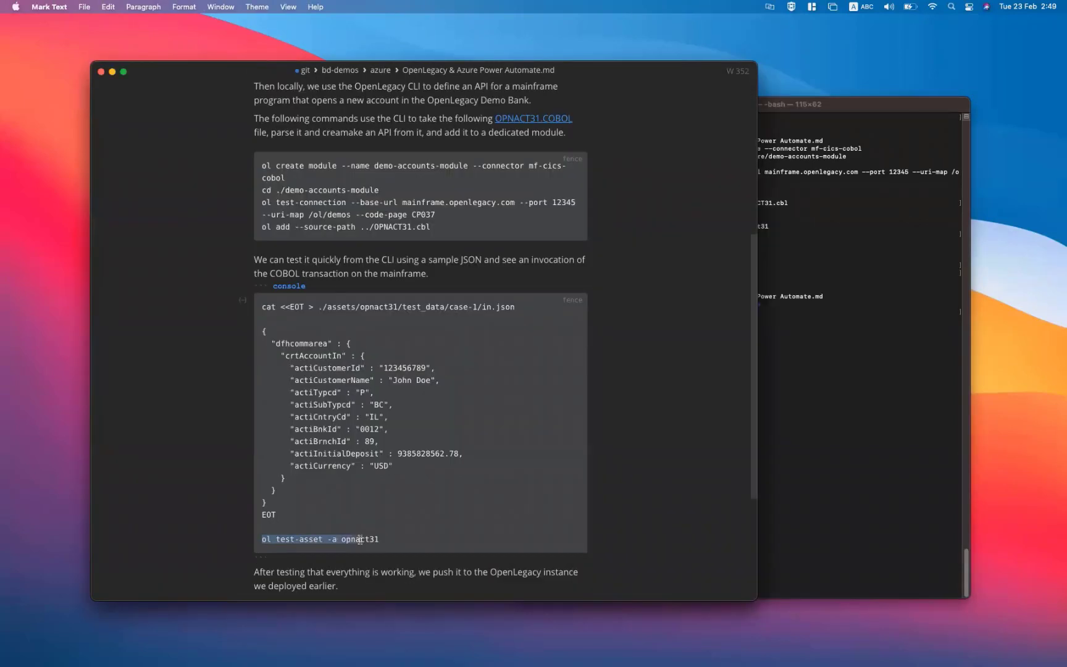
drag(358, 539, 258, 305)
key(super+c)
click(388, 538)
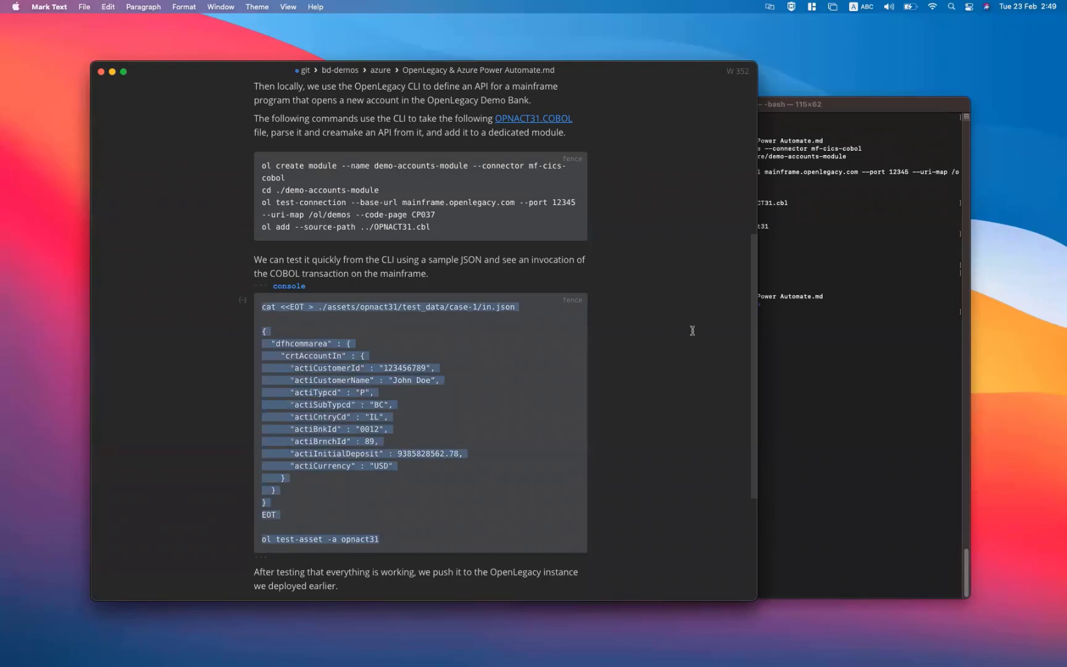
- Run the heredoc saving case-1/in.json and the 'ol test-asset -a opnact31' test in Terminal
click(796, 341)
key(super+v)
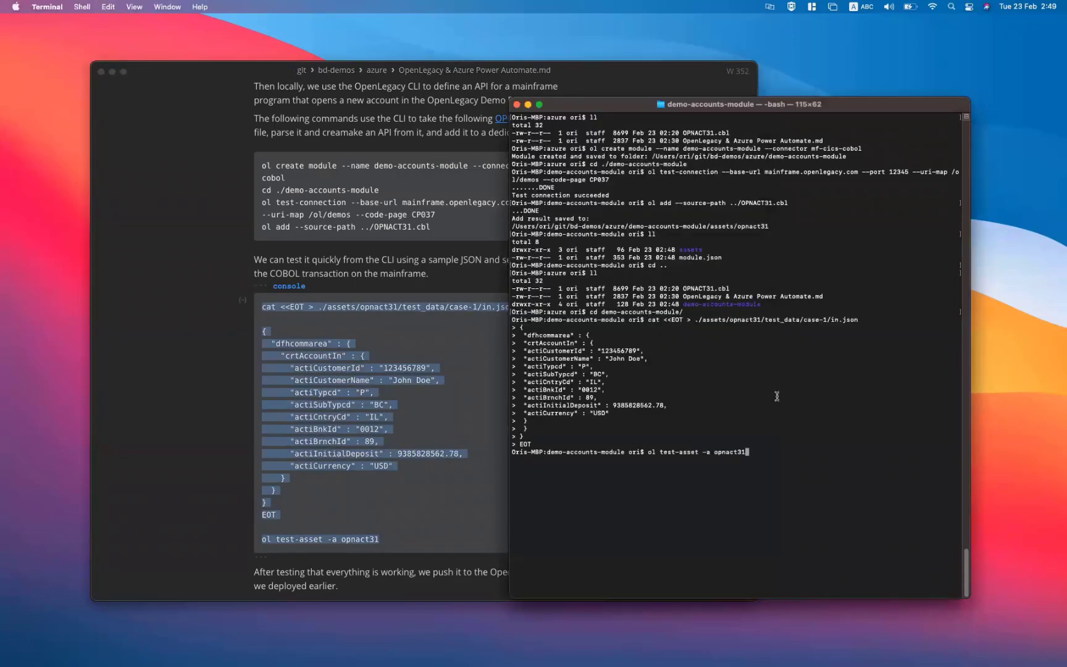
key(Return)
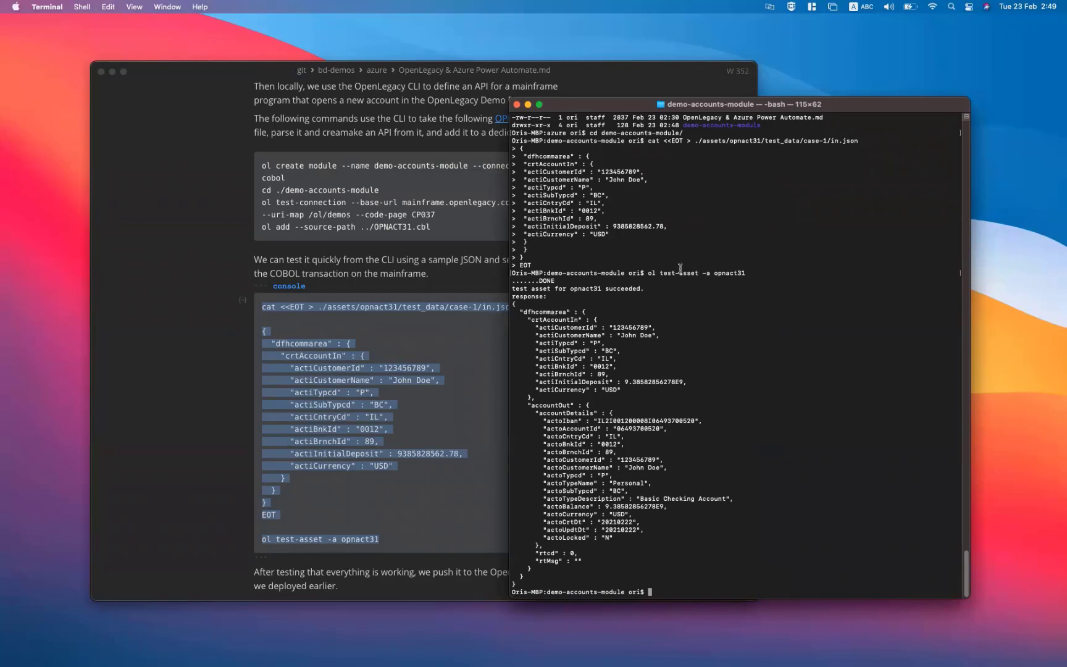
- Highlight the returned IBAN and account details, then push demo-accounts-module with 'ol push module'
drag(574, 405, 623, 552)
click(623, 553)
double_click(611, 421)
drag(611, 420, 655, 545)
click(654, 545)
text(ol push module)
key(Return)
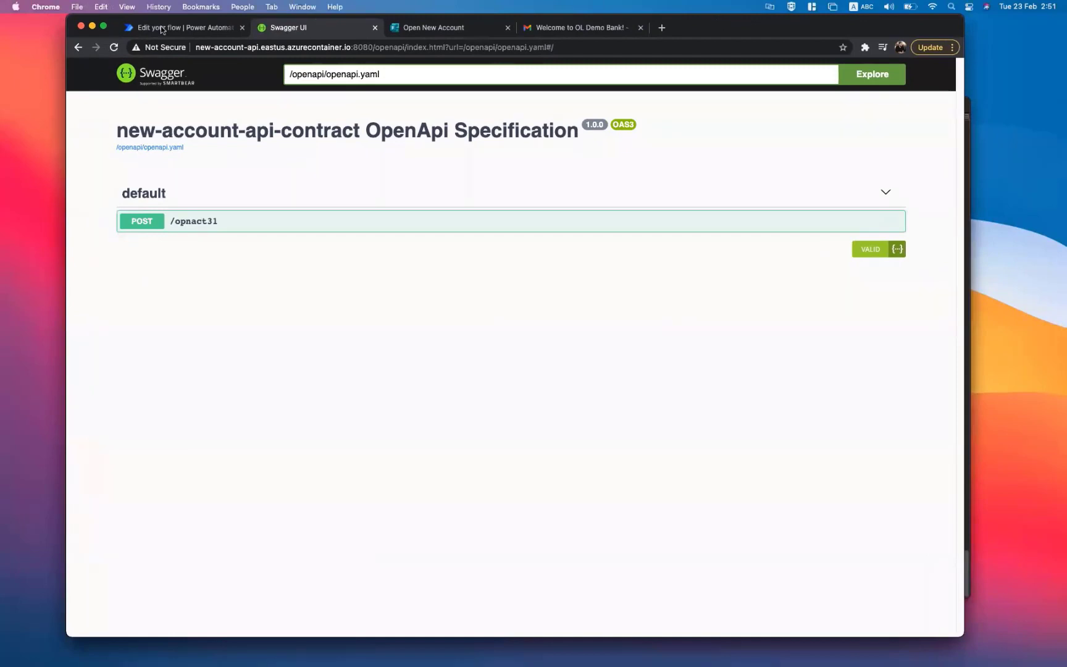
- Expand POST /opnact31 in the new-account-api-contract Swagger page to reveal its example request body
click(227, 222)
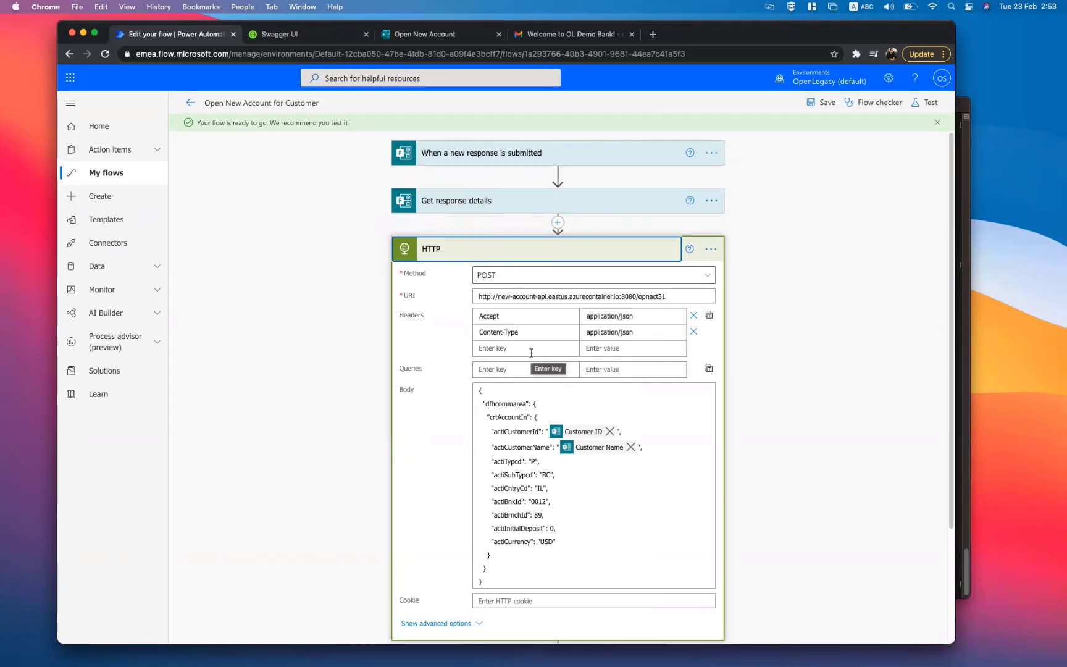
- Collapse the HTTP step to see the whole flow, then switch to the blank Open New Account form
click(477, 390)
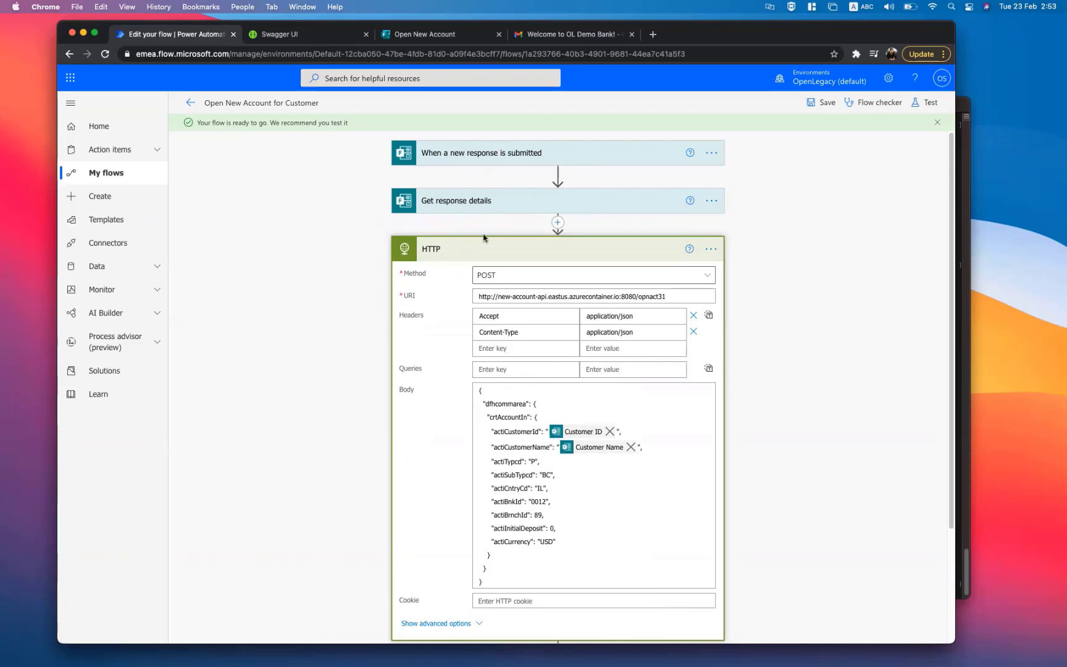
click(487, 255)
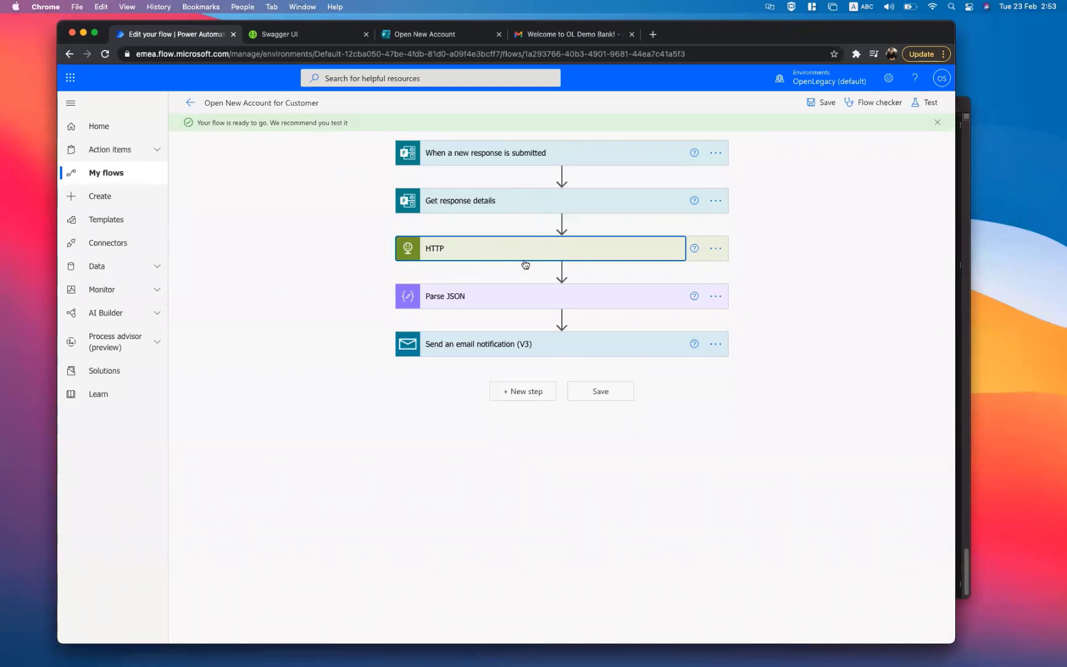
key(super+3)
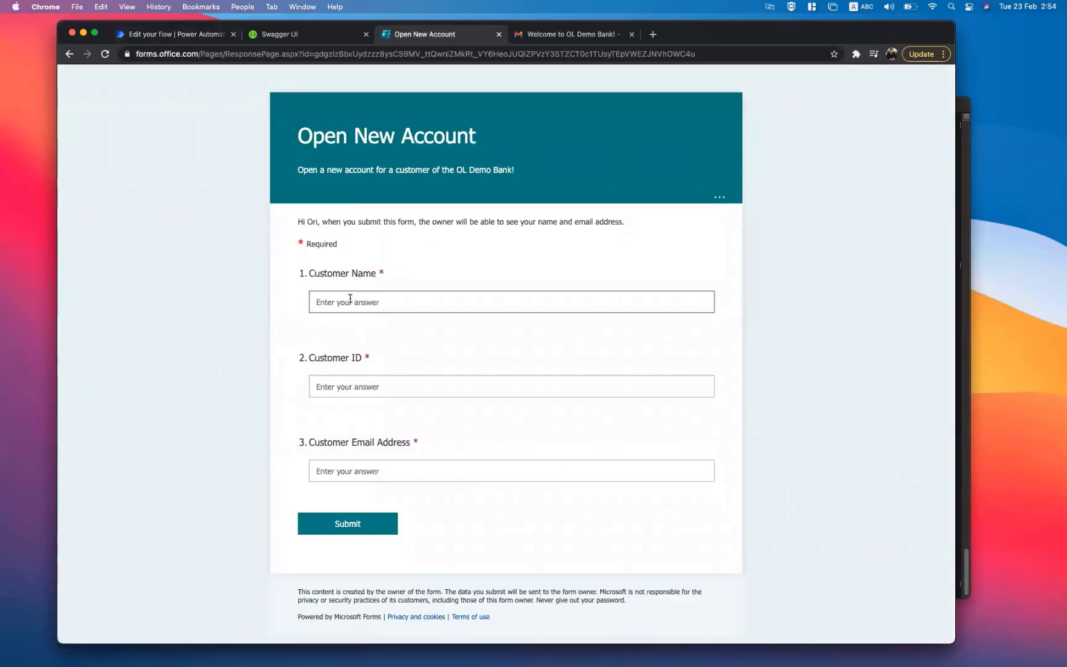
- Fill Customer Name, Customer ID and Customer Email Address with the new customer's details and submit
key(Tab)
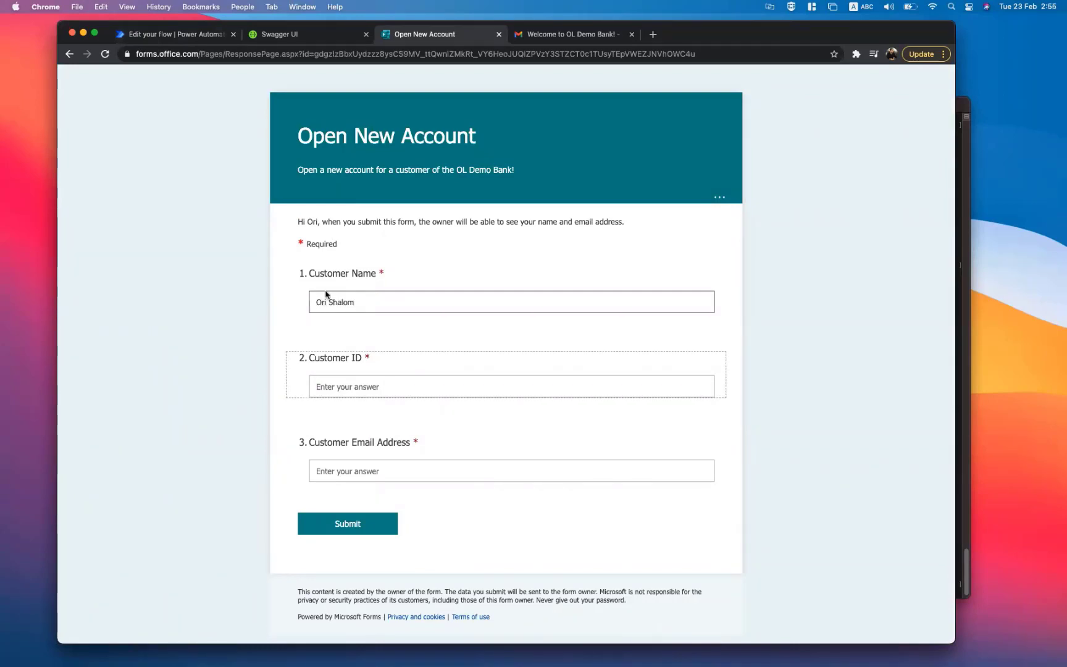
click(348, 390)
text(123456789)
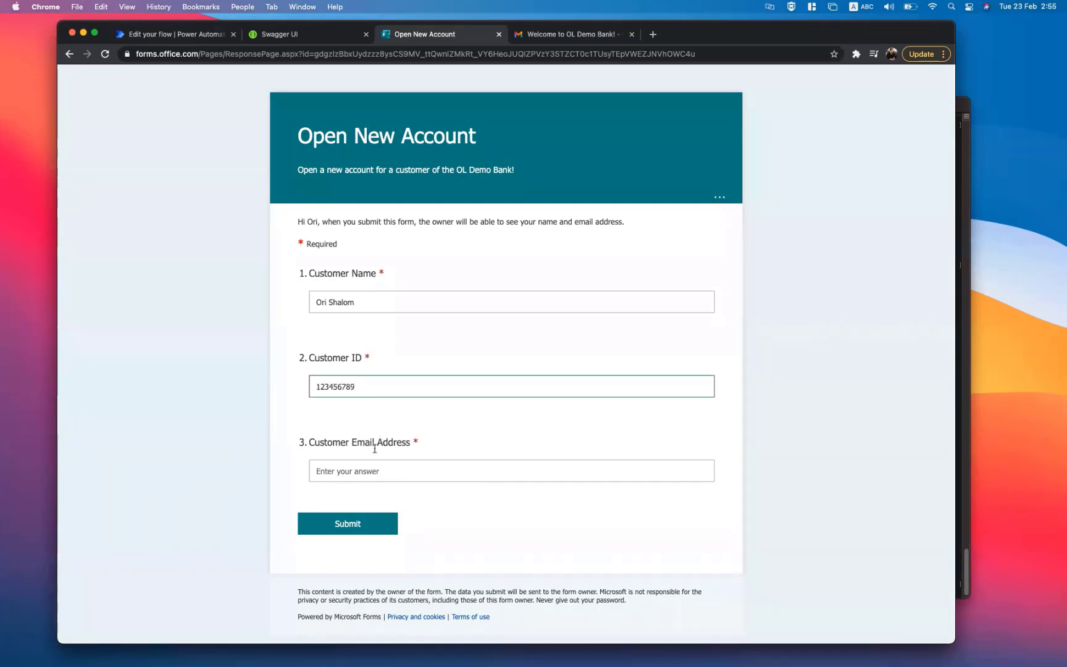
click(363, 475)
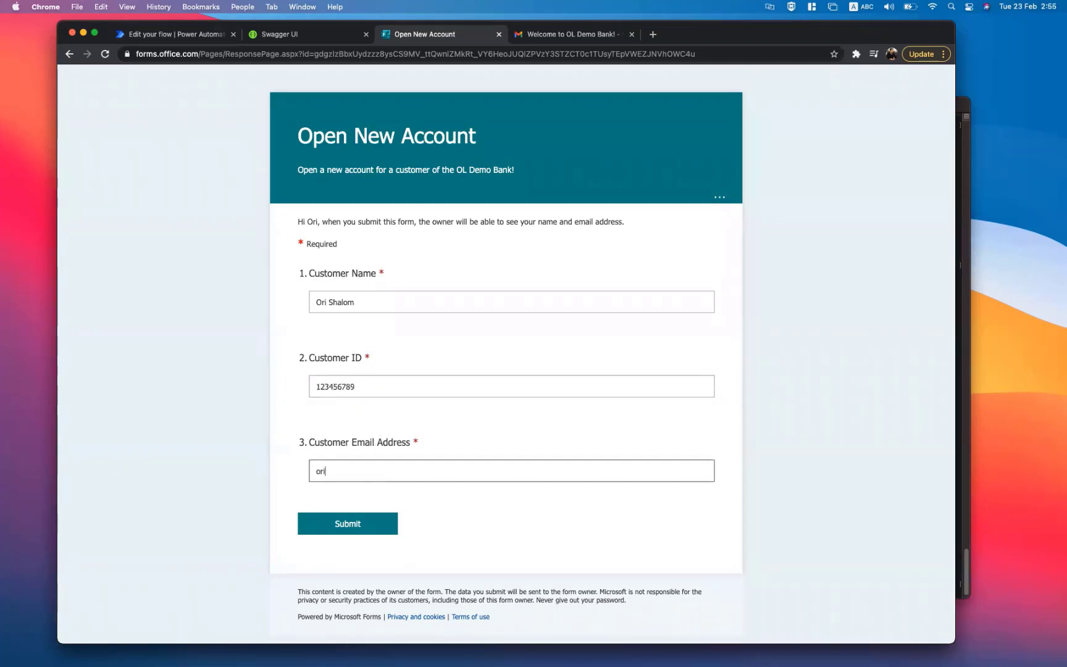
click(390, 523)
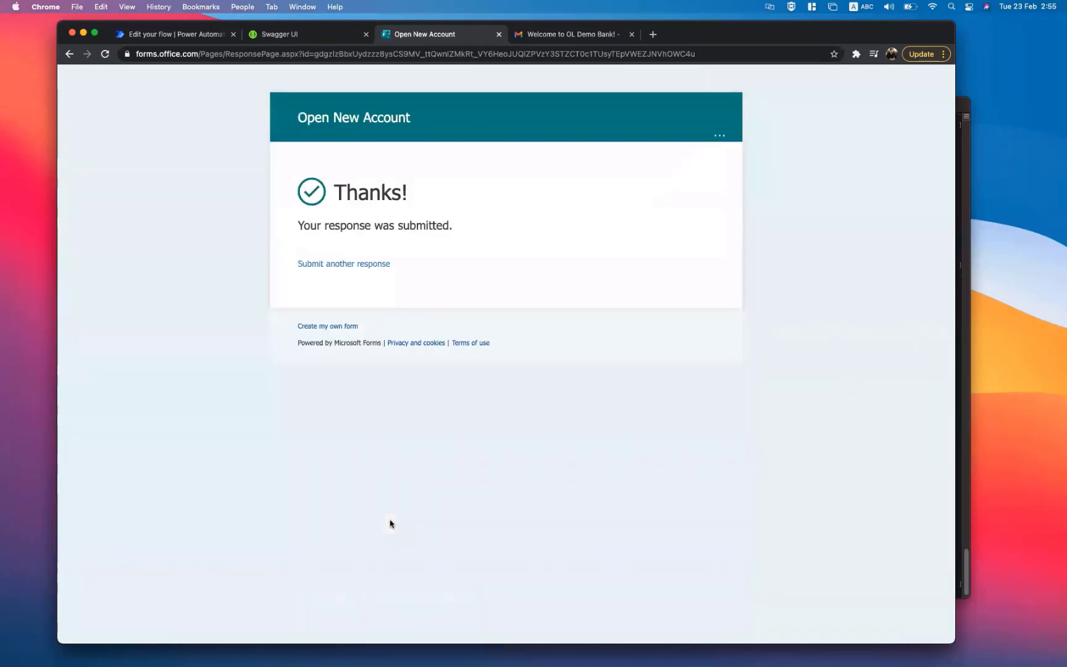
- Highlight the customer's name and second IBAN in the new welcome e-mail, then open openlegacy.com
click(580, 36)
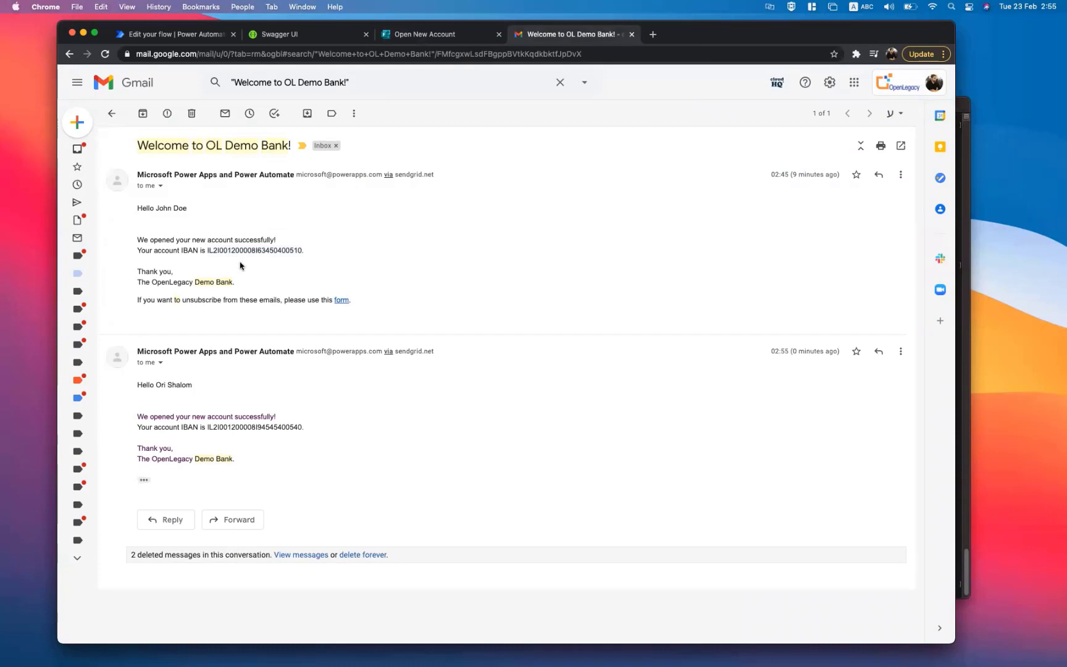
drag(154, 384, 219, 388)
click(219, 391)
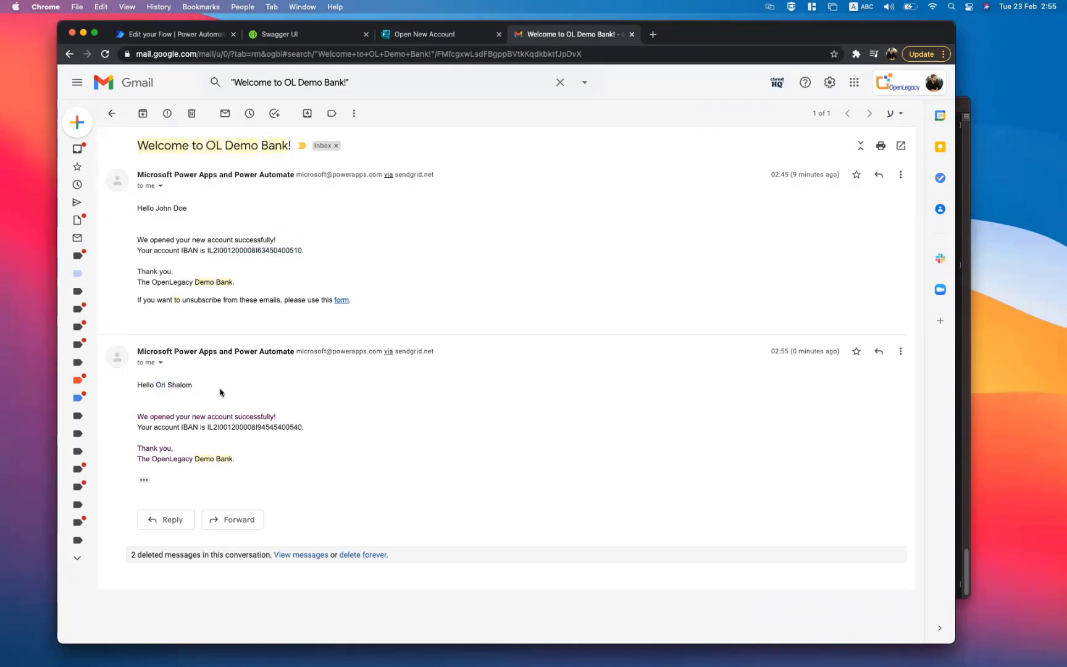
double_click(230, 426)
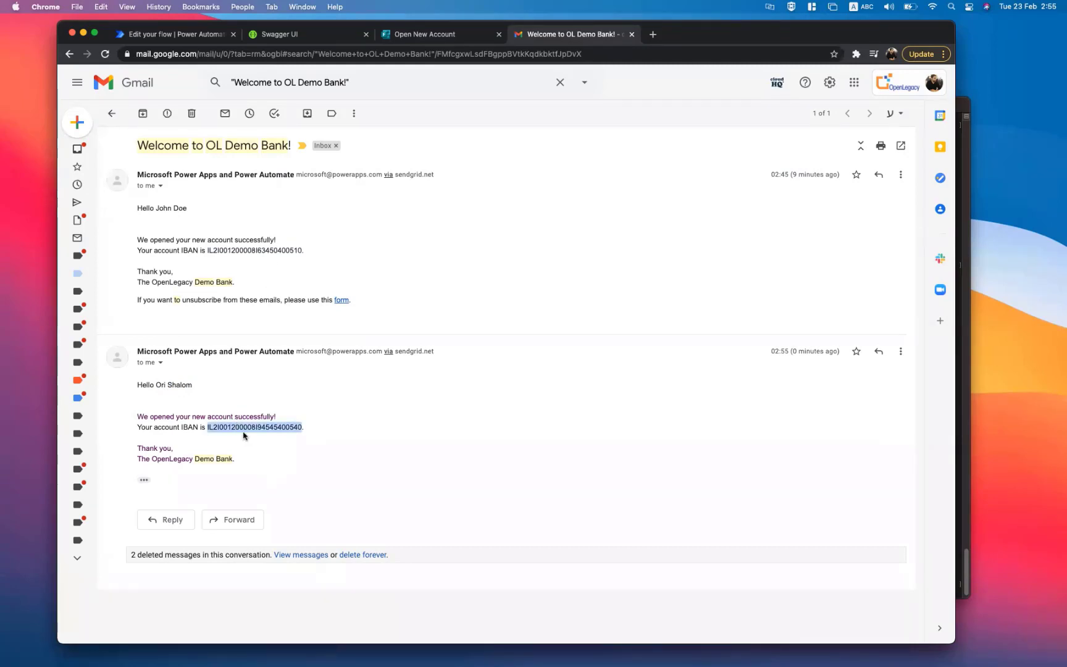
click(896, 82)
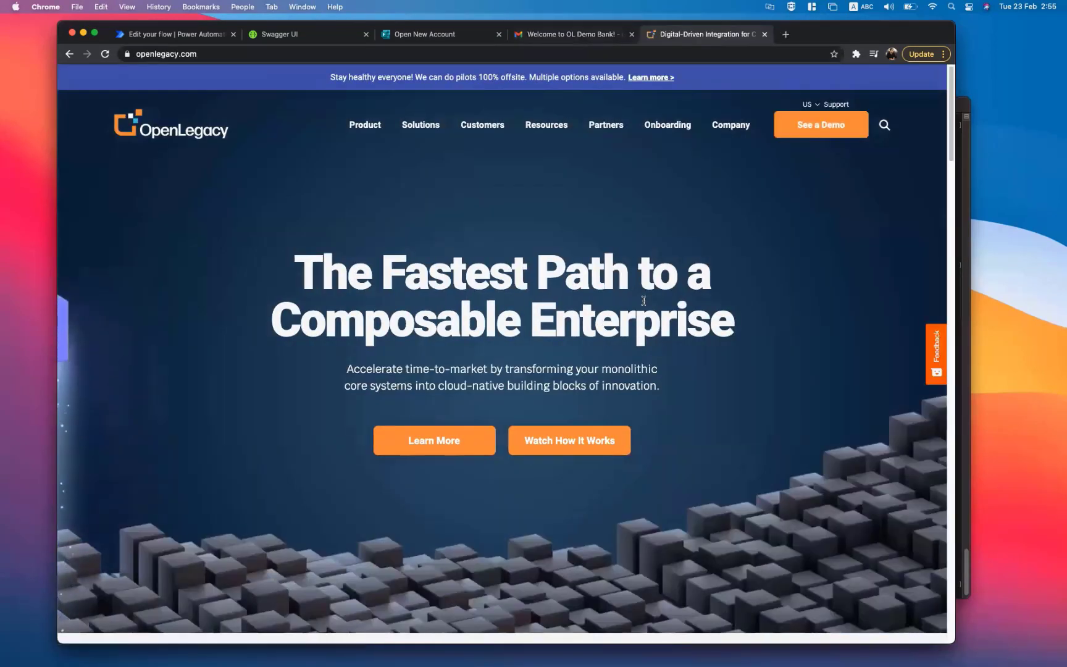